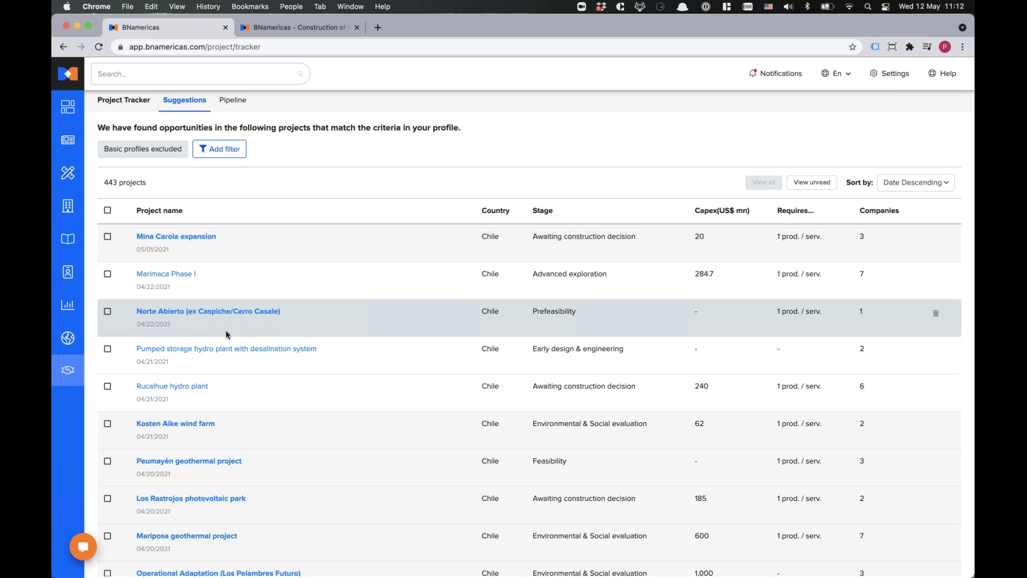
- Open the Mina Carola expansion suggestion and review its project details and the products and services to offer
{"action": "scroll", "coordinate": [367, 357], "scroll_direction": "down", "scroll_amount": 5}
{"action": "scroll", "coordinate": [363, 353], "scroll_direction": "up", "scroll_amount": 5}
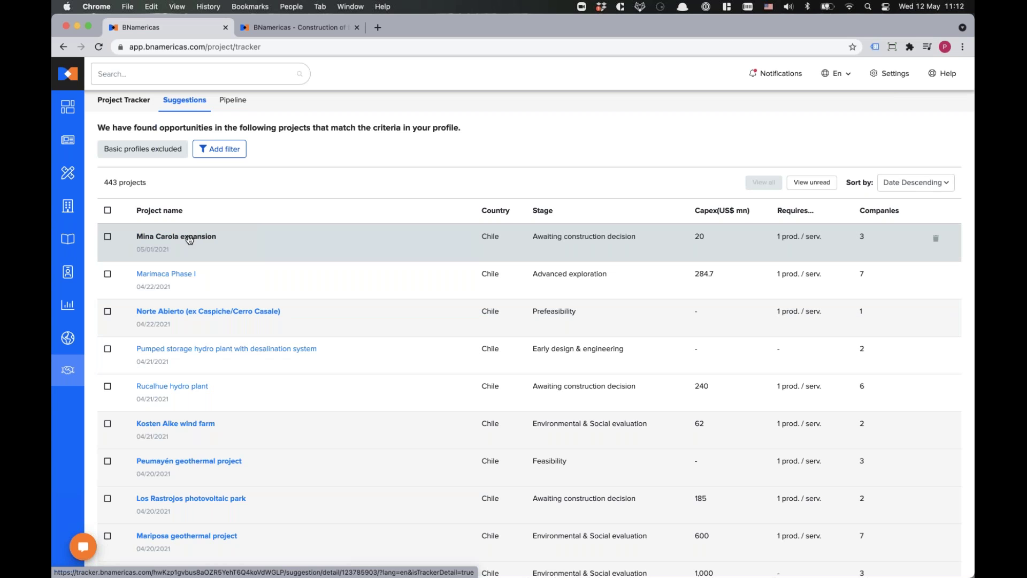
{"action": "left_click", "coordinate": [189, 238]}
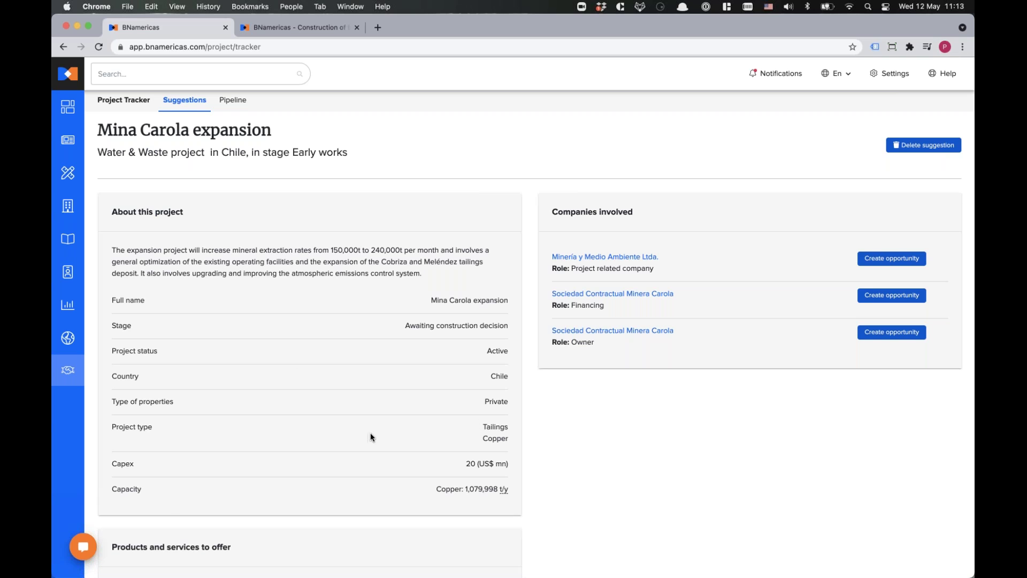
{"action": "scroll", "coordinate": [301, 473], "scroll_direction": "down", "scroll_amount": 3}
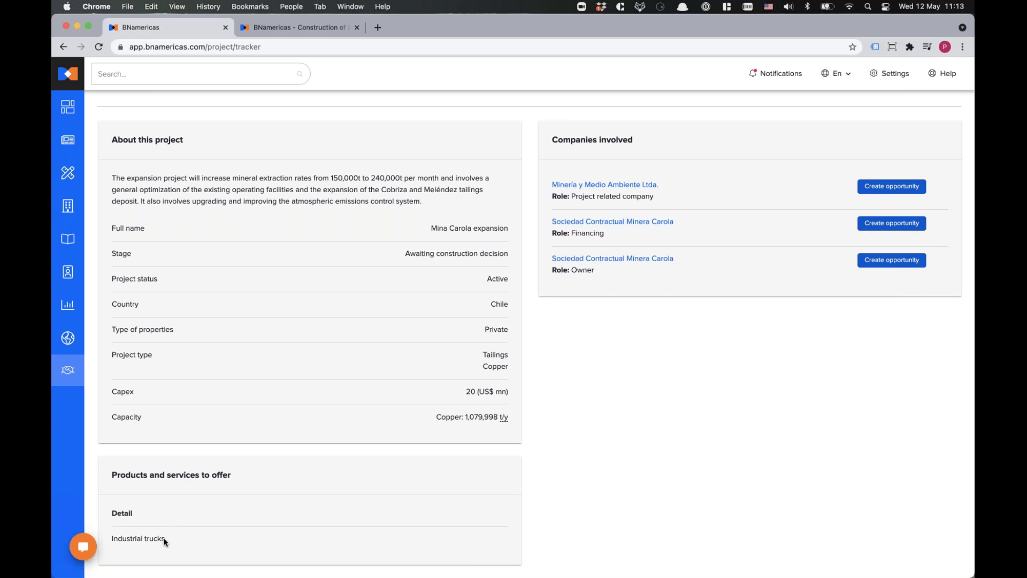
{"action": "left_click_drag", "start_coordinate": [165, 539], "coordinate": [111, 538]}
{"action": "left_click", "coordinate": [182, 546]}
{"action": "scroll", "coordinate": [657, 434], "scroll_direction": "up", "scroll_amount": 3}
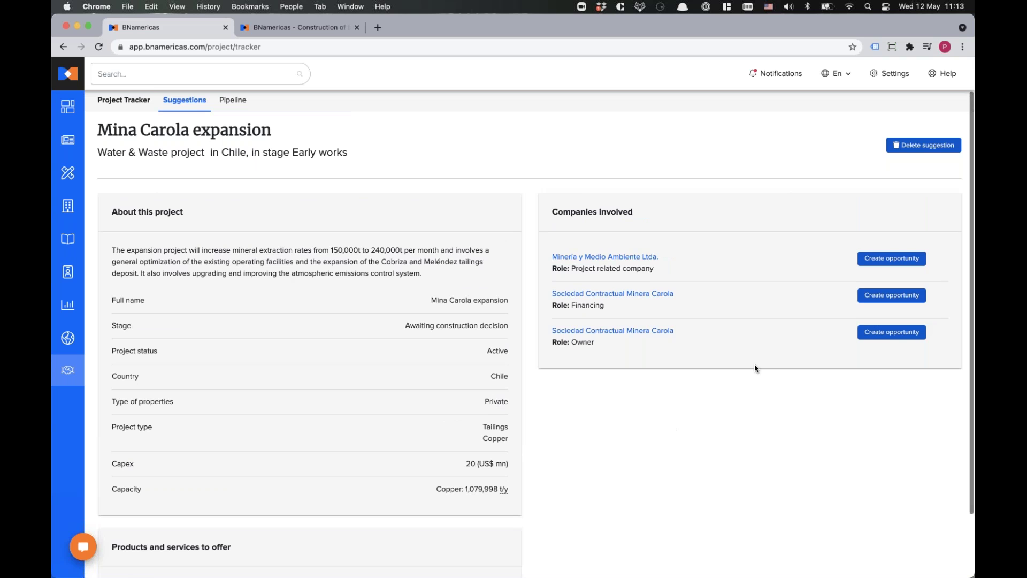
- Convert Sociedad Contractual Minera Carola, owner of the Mina Carola expansion, into an opportunity and close its company information
{"action": "mouse_move", "coordinate": [676, 276]}
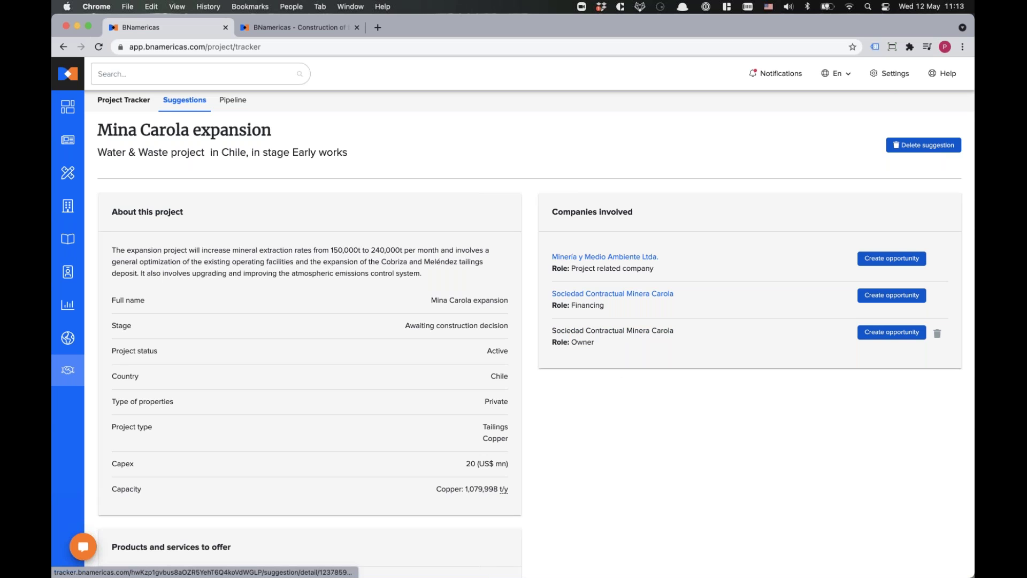
{"action": "left_click", "coordinate": [623, 331]}
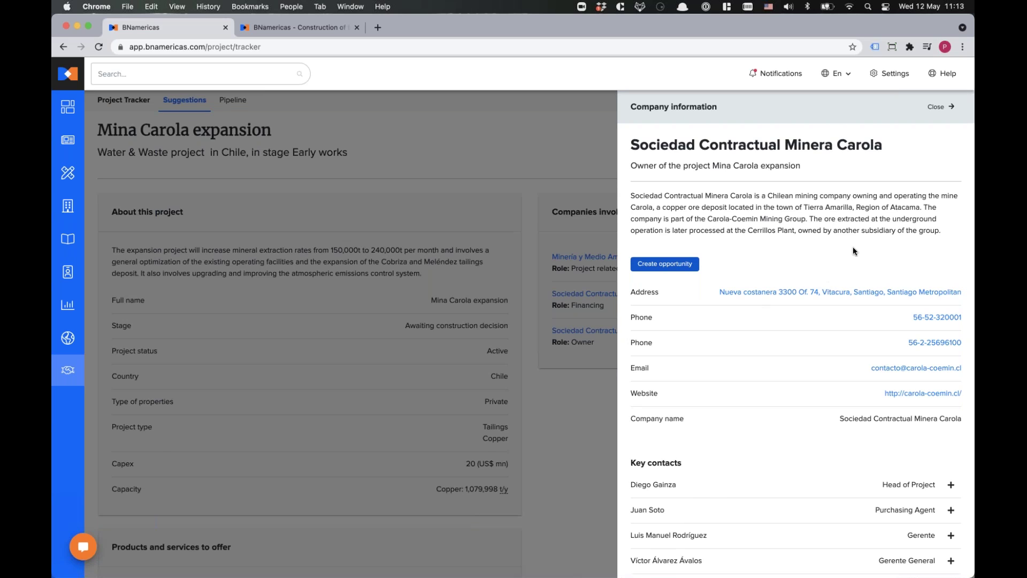
{"action": "scroll", "coordinate": [834, 374], "scroll_direction": "down", "scroll_amount": 2}
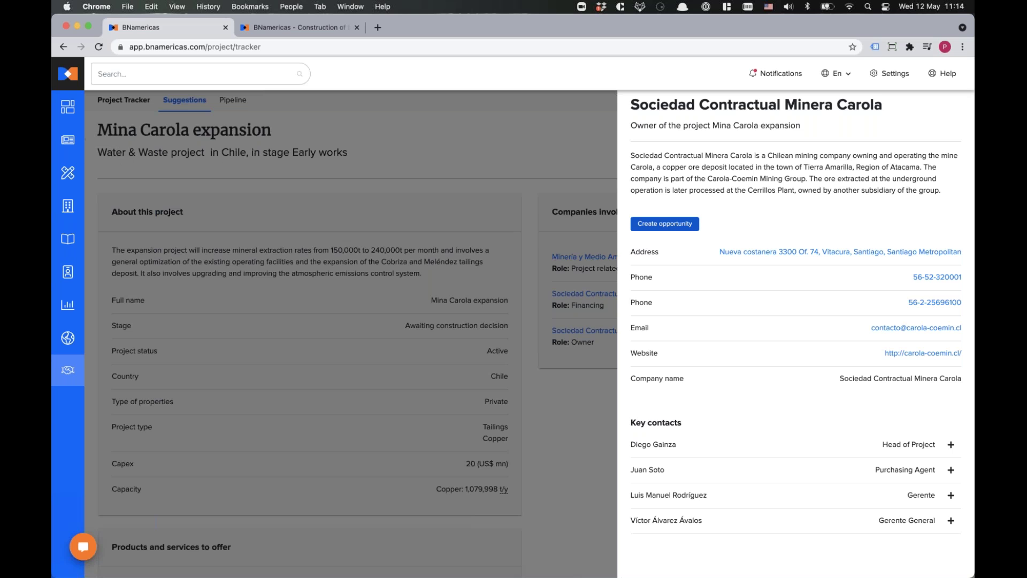
{"action": "left_click", "coordinate": [672, 223]}
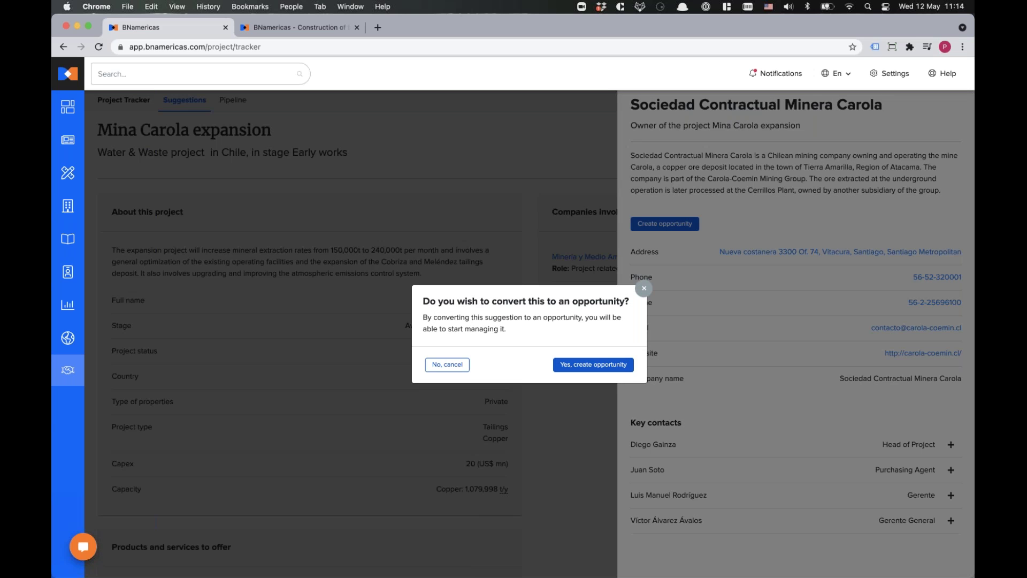
{"action": "left_click", "coordinate": [599, 365]}
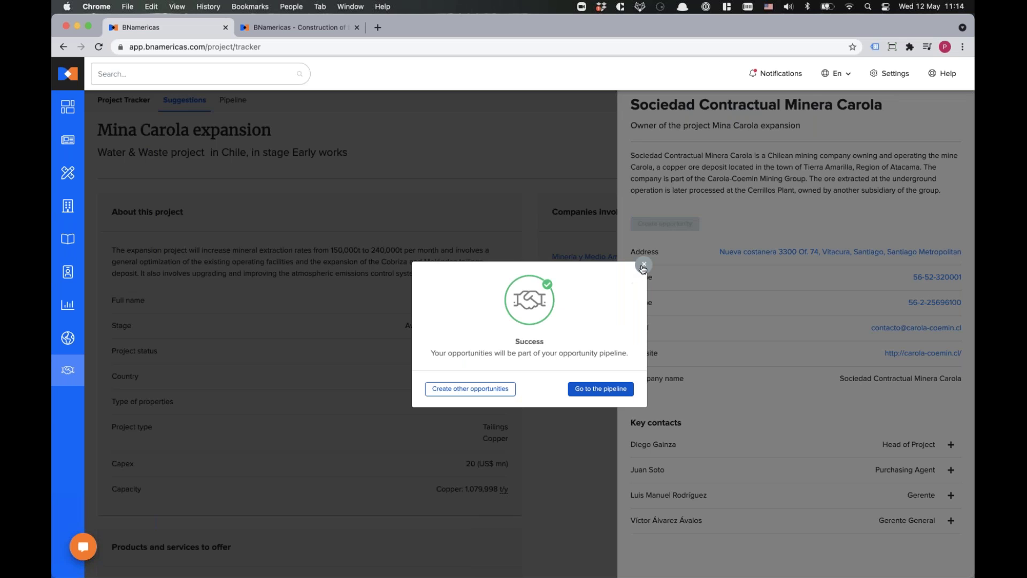
{"action": "left_click", "coordinate": [643, 266]}
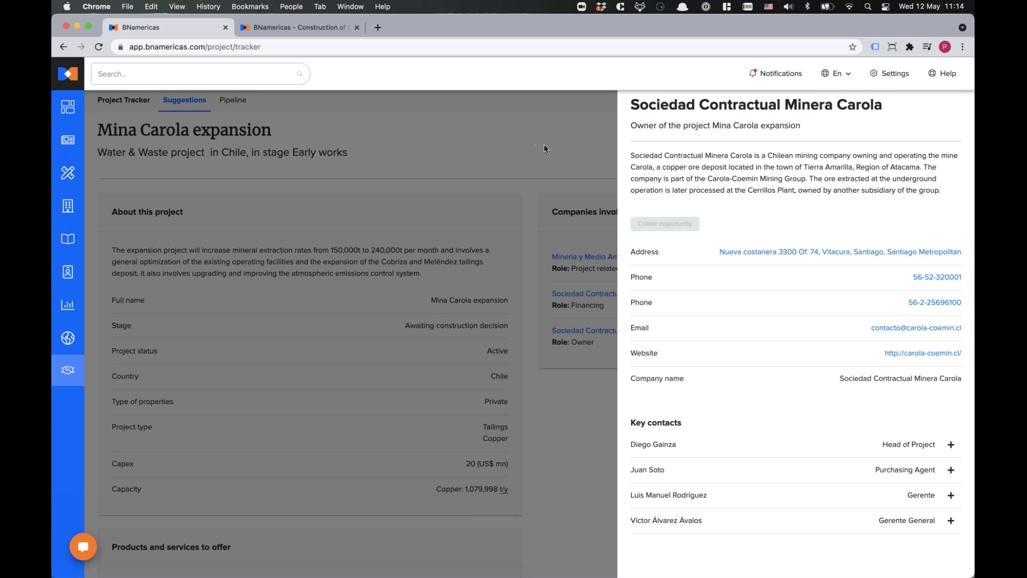
{"action": "left_click", "coordinate": [940, 107]}
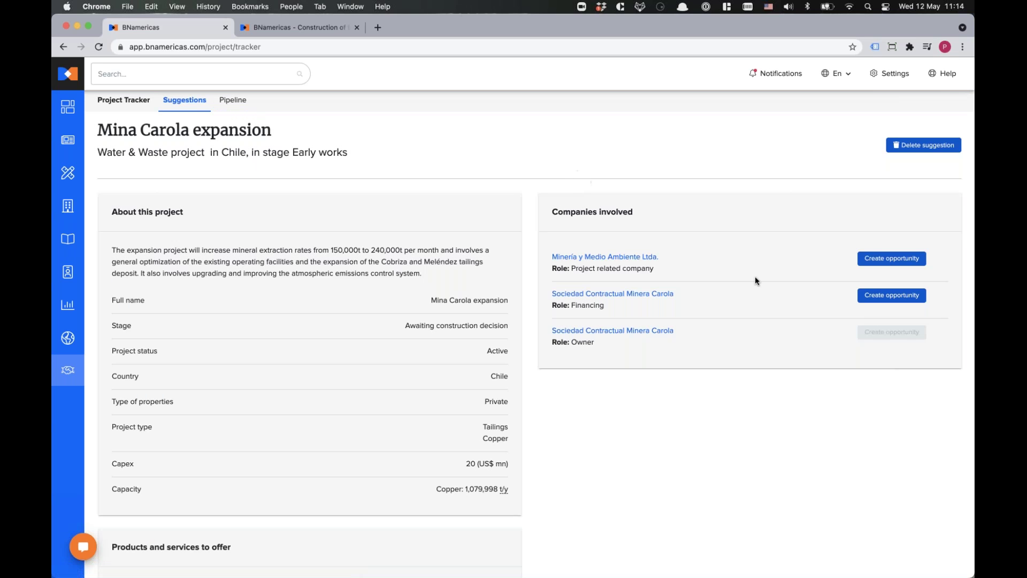
- Return to the list of suggested projects
{"action": "mouse_move", "coordinate": [937, 297]}
{"action": "mouse_move", "coordinate": [891, 297]}
{"action": "left_click", "coordinate": [193, 104]}
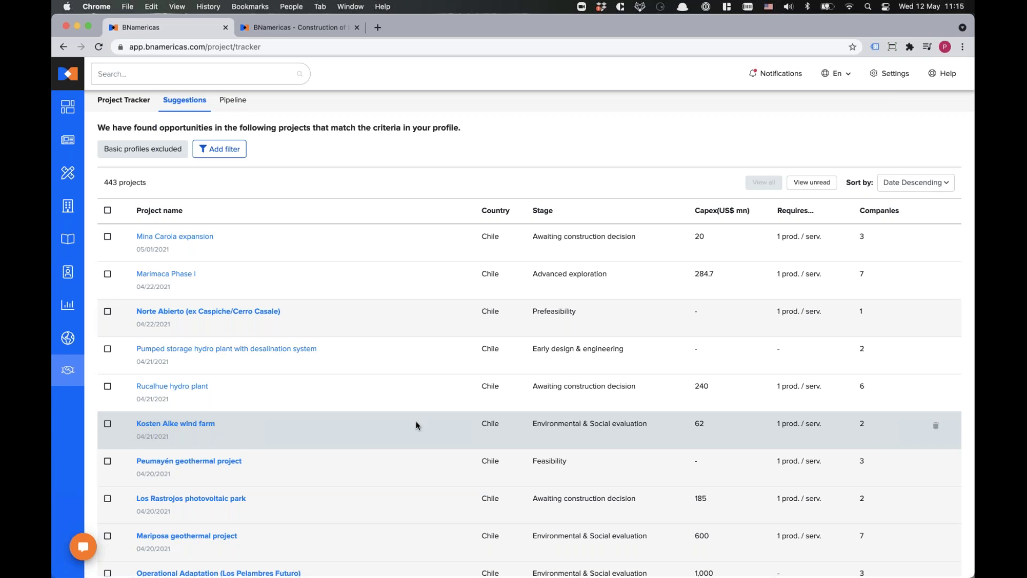
- In the opportunity pipeline, move the Sociedad Contractual Minera Carola card to the head of the Yet to contact column
{"action": "left_click", "coordinate": [237, 103]}
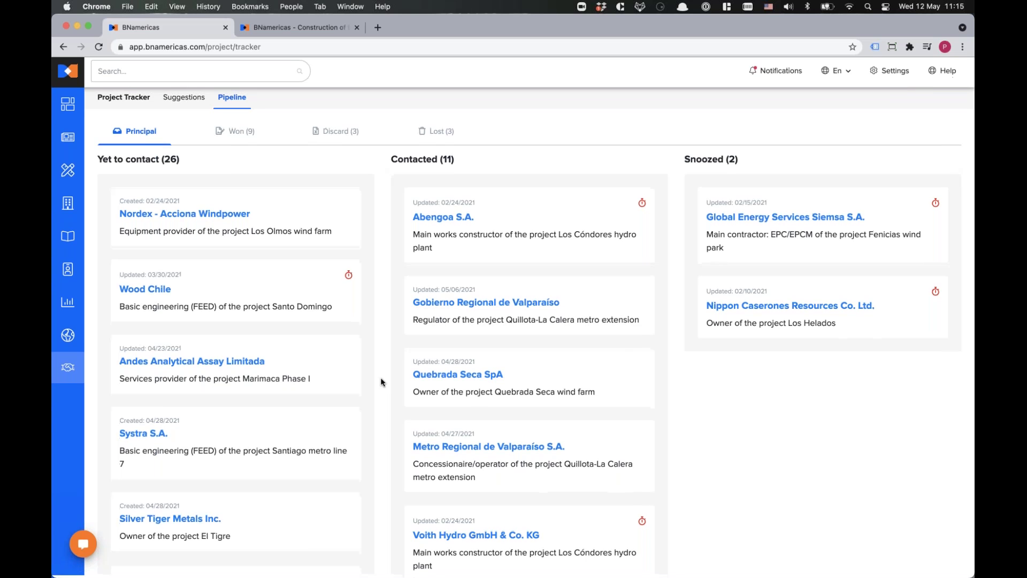
{"action": "scroll", "coordinate": [375, 399], "scroll_direction": "down", "scroll_amount": 3}
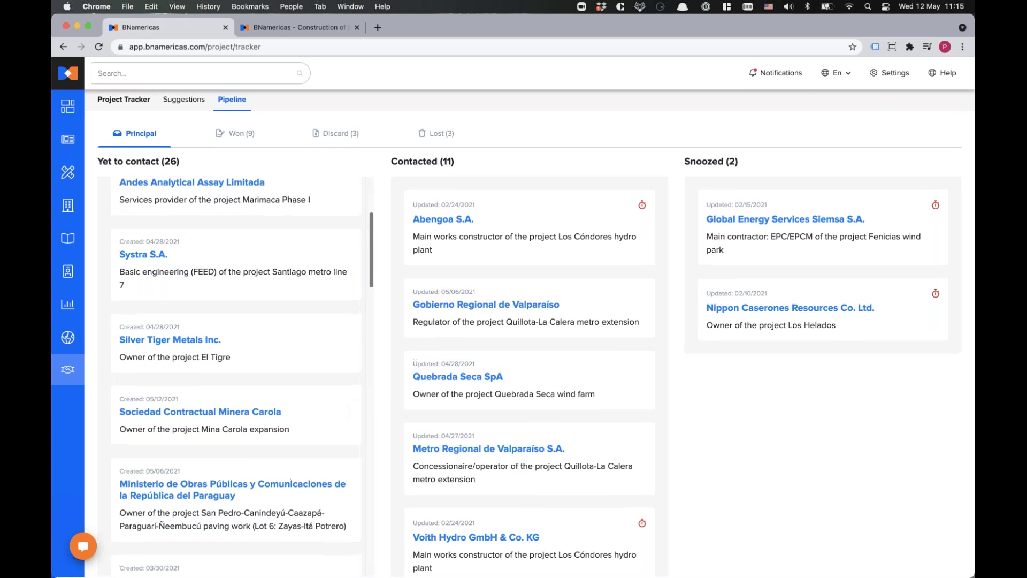
{"action": "left_click_drag", "start_coordinate": [298, 327], "coordinate": [321, 287]}
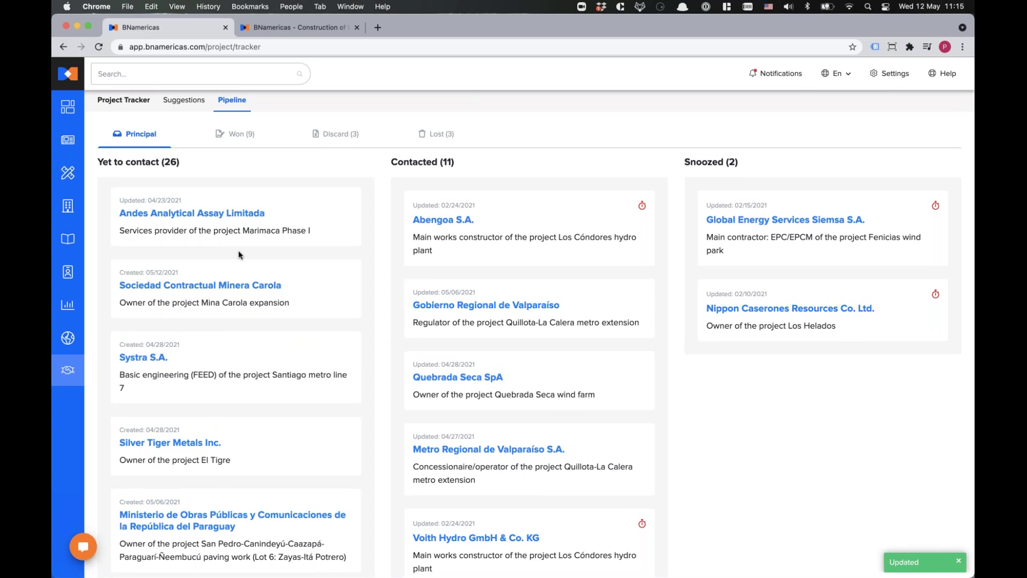
{"action": "left_click_drag", "start_coordinate": [226, 270], "coordinate": [337, 307]}
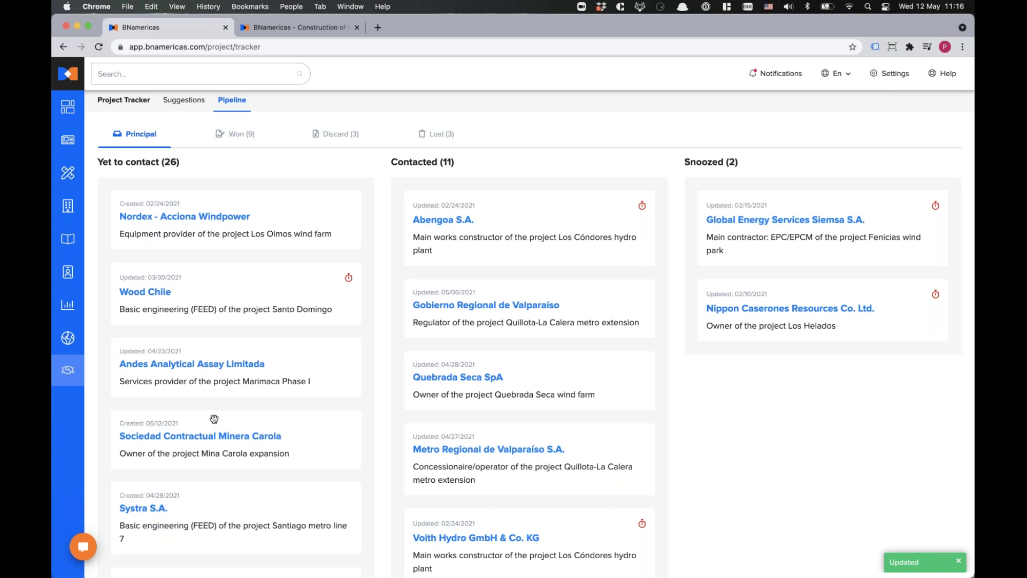
{"action": "left_click_drag", "start_coordinate": [211, 417], "coordinate": [275, 281]}
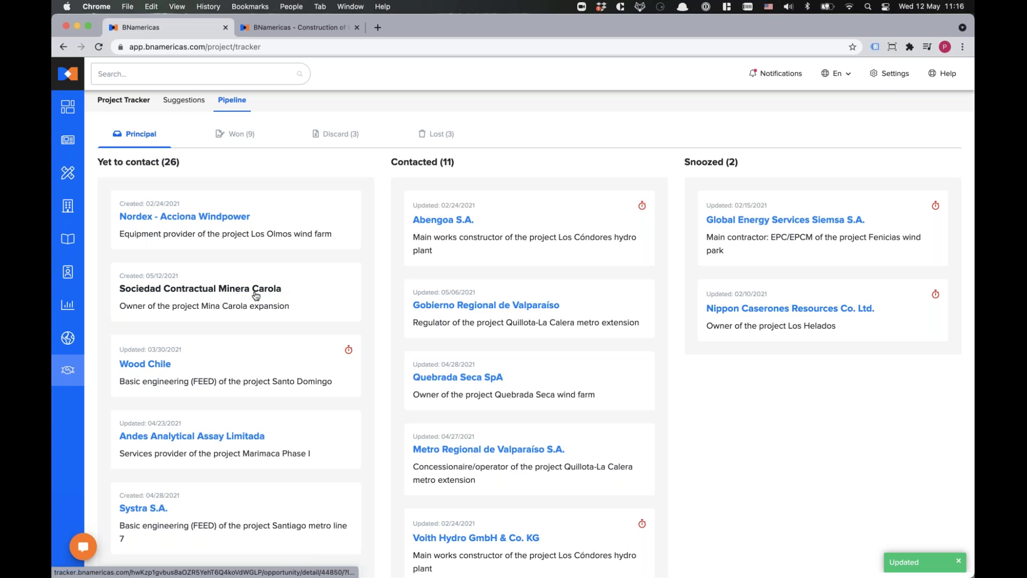
{"action": "left_click_drag", "start_coordinate": [310, 280], "coordinate": [434, 135]}
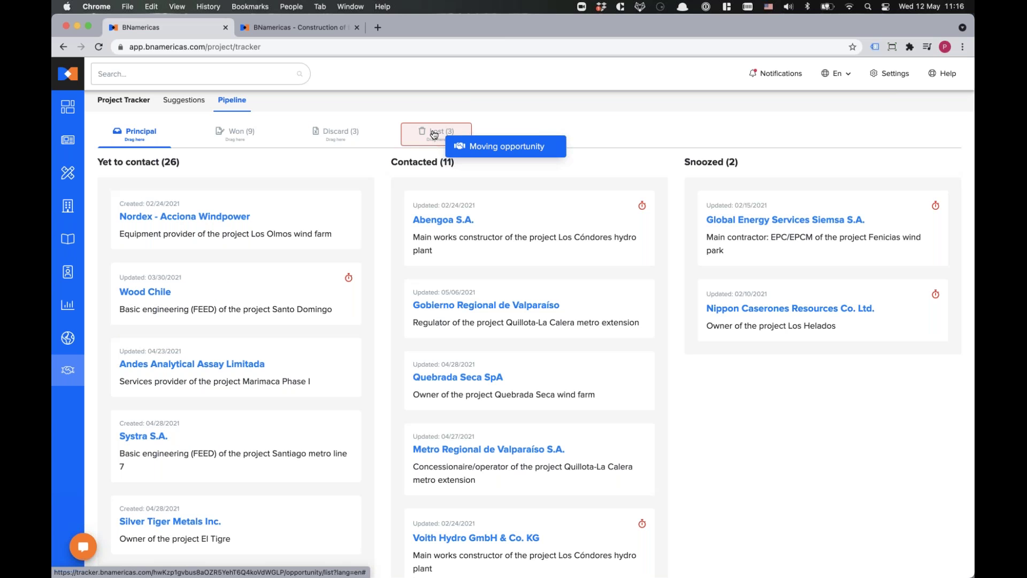
{"action": "left_click_drag", "start_coordinate": [433, 135], "coordinate": [274, 169]}
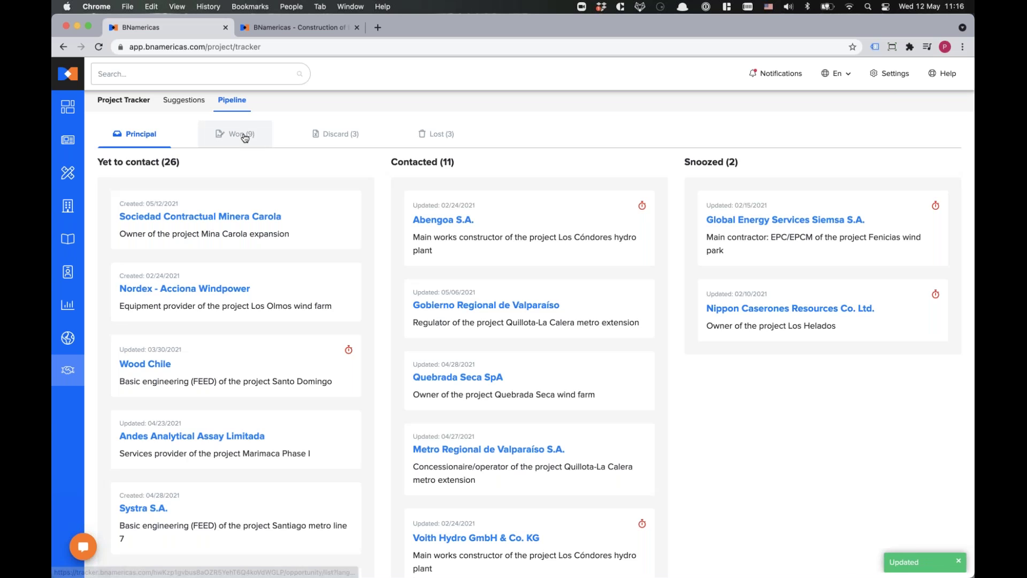
- Review the won opportunities and return to the principal pipeline board
{"action": "left_click", "coordinate": [240, 134]}
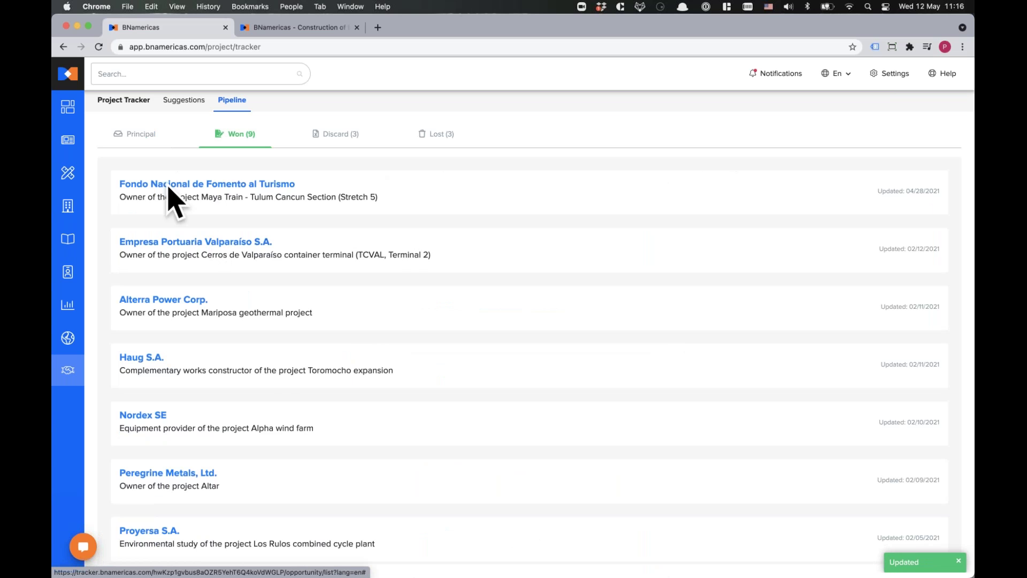
{"action": "scroll", "coordinate": [396, 270], "scroll_direction": "down", "scroll_amount": 3}
{"action": "scroll", "coordinate": [371, 361], "scroll_direction": "up", "scroll_amount": 3}
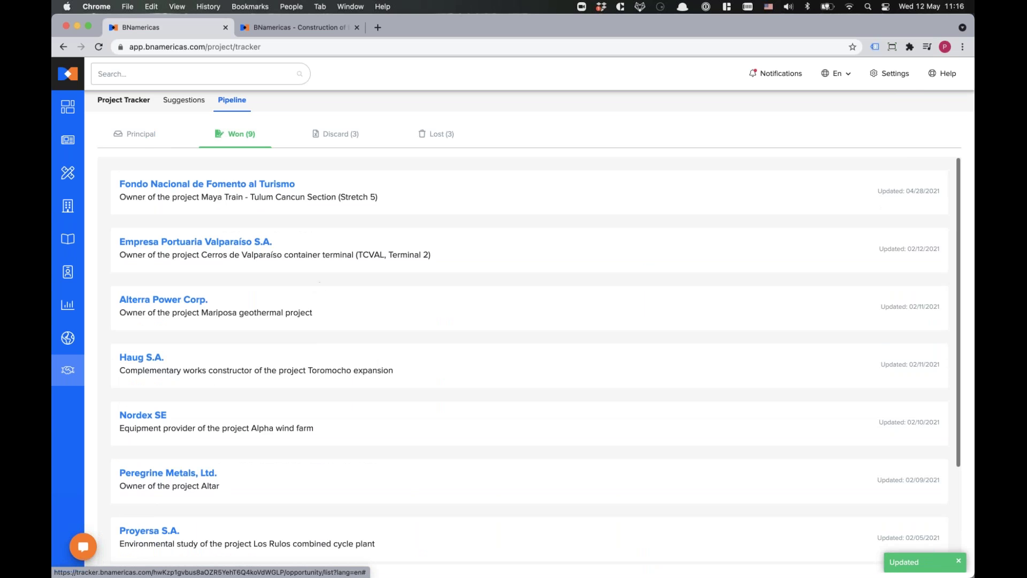
{"action": "left_click", "coordinate": [138, 143]}
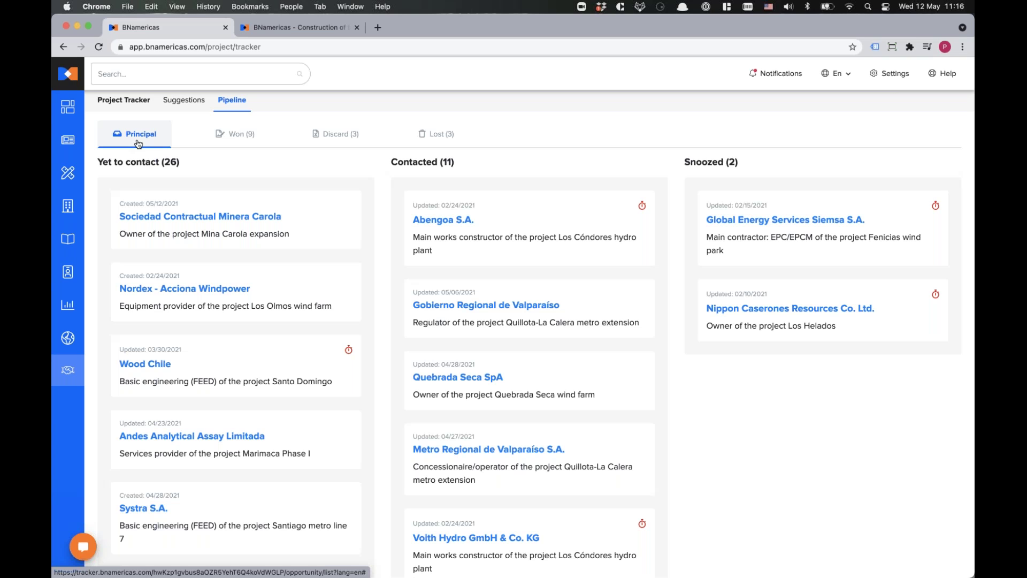
- Open the Sociedad Contractual Minera Carola opportunity and view its available status options, keeping To be contacted
{"action": "left_click", "coordinate": [235, 215]}
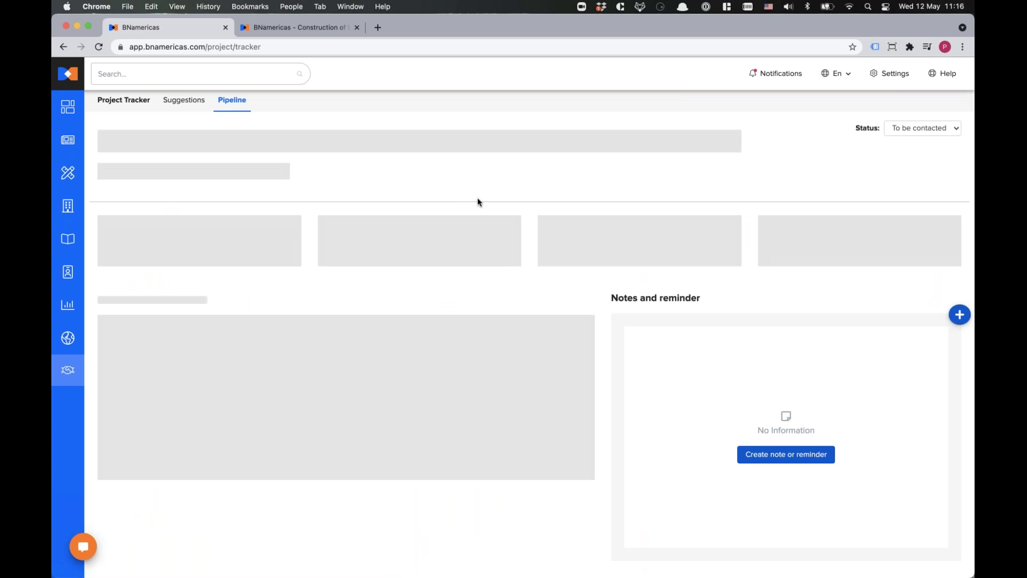
{"action": "left_click", "coordinate": [921, 130]}
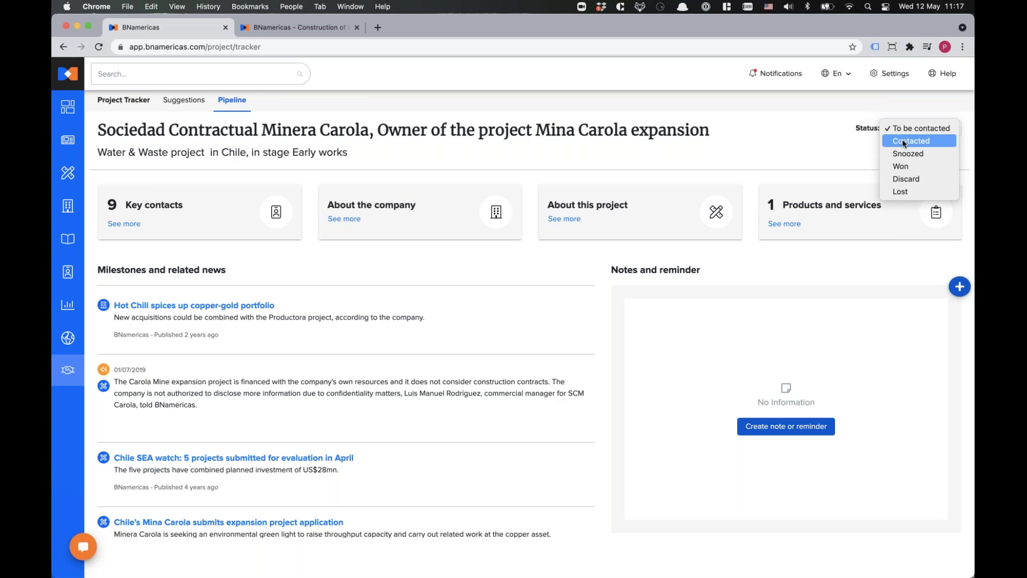
{"action": "left_click", "coordinate": [787, 144]}
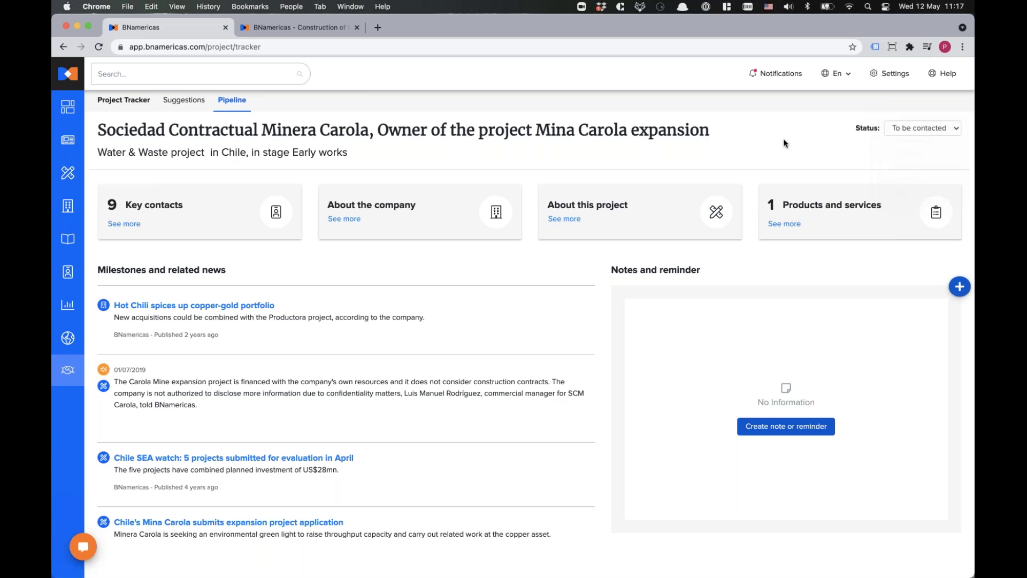
- Review the opportunity's key contacts, company information, project information, and products and services to offer, closing each one
{"action": "mouse_move", "coordinate": [444, 373]}
{"action": "left_click", "coordinate": [156, 208]}
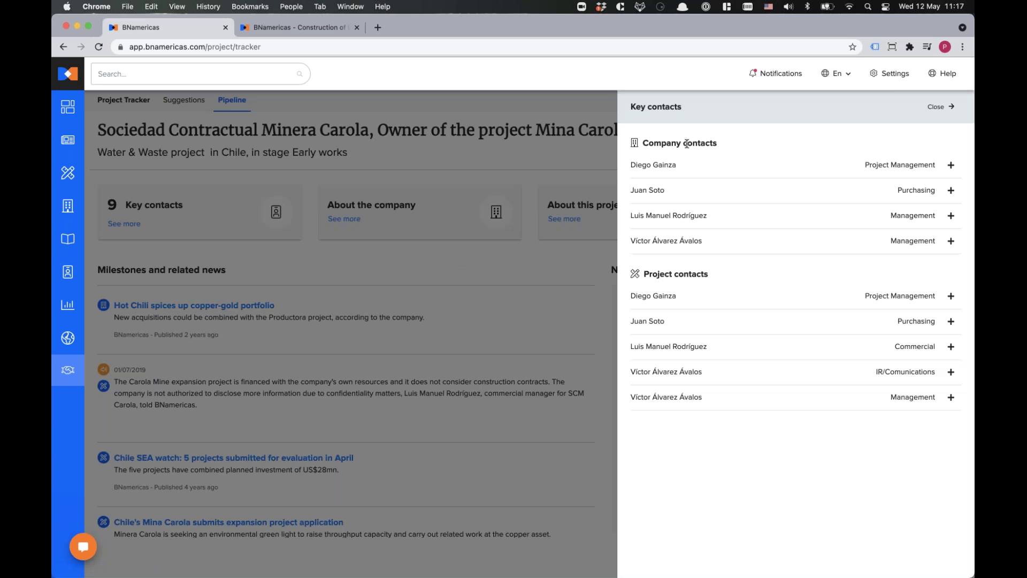
{"action": "left_click", "coordinate": [935, 107]}
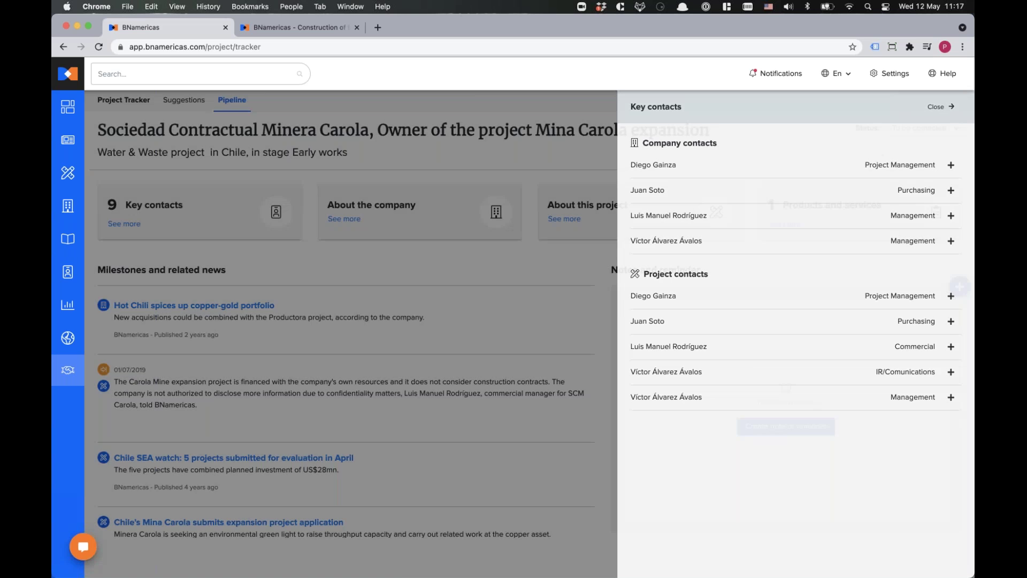
{"action": "left_click", "coordinate": [427, 228]}
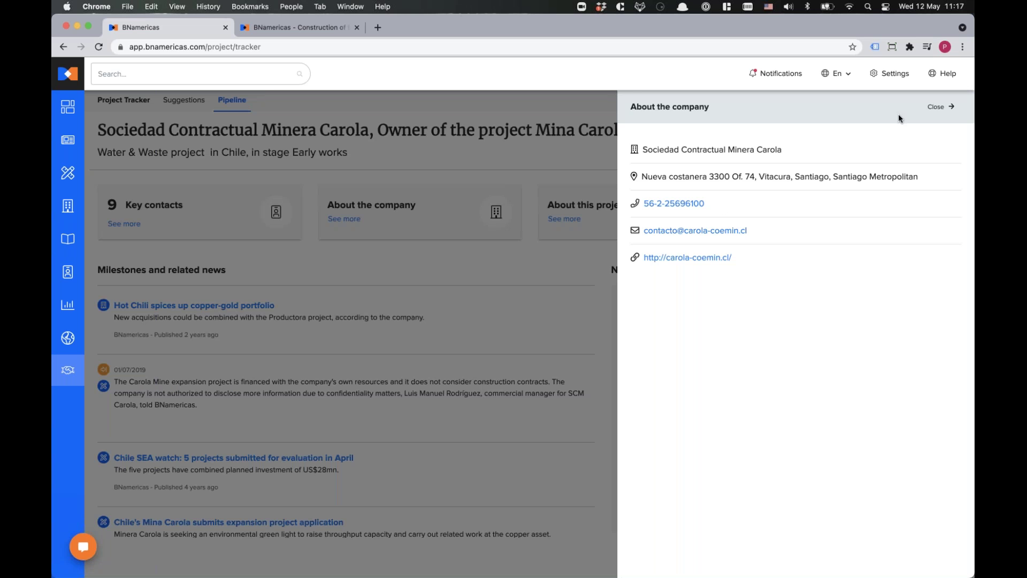
{"action": "left_click", "coordinate": [936, 106]}
{"action": "left_click", "coordinate": [638, 221]}
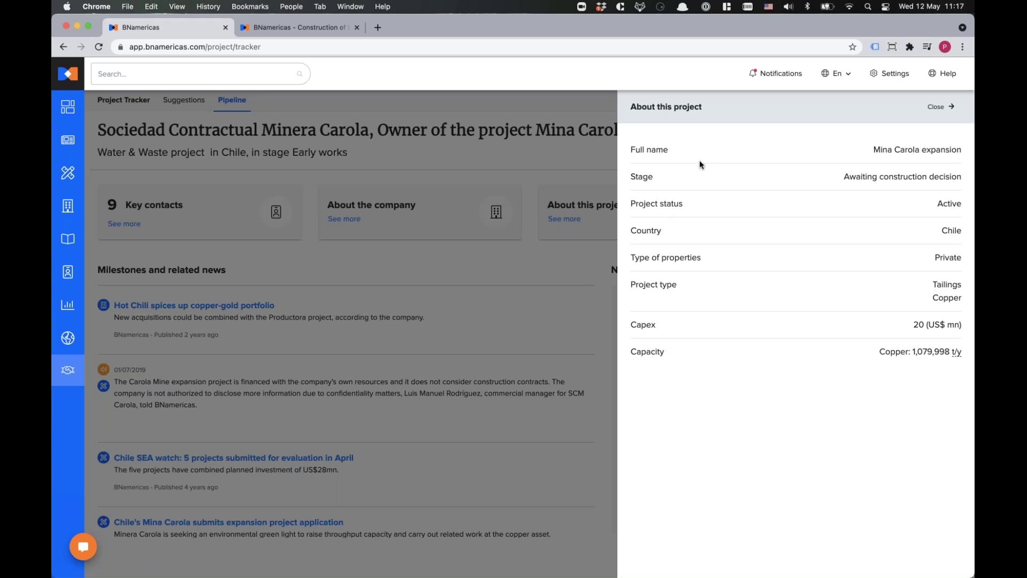
{"action": "left_click", "coordinate": [952, 104]}
{"action": "left_click", "coordinate": [840, 207]}
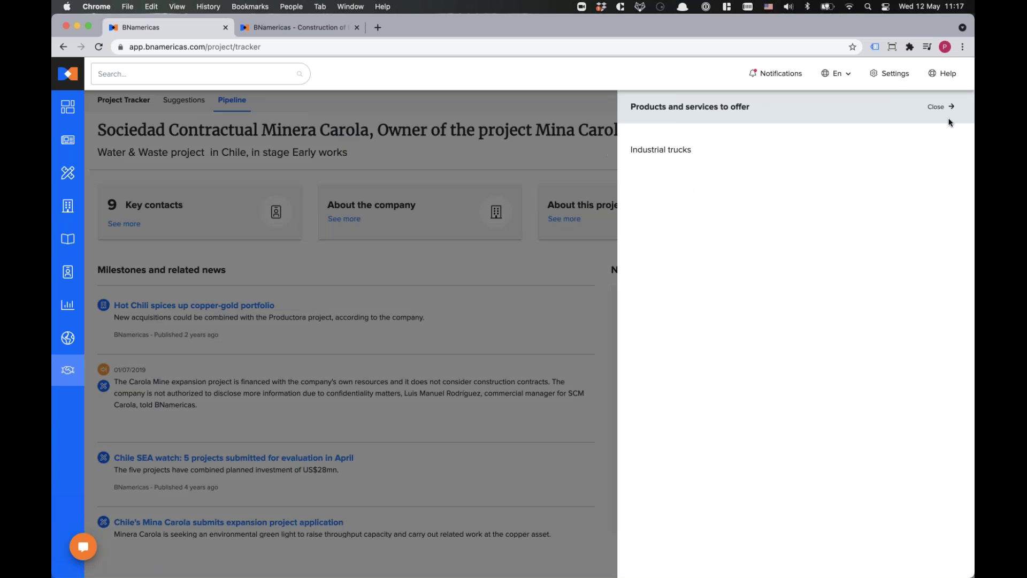
{"action": "left_click", "coordinate": [936, 107]}
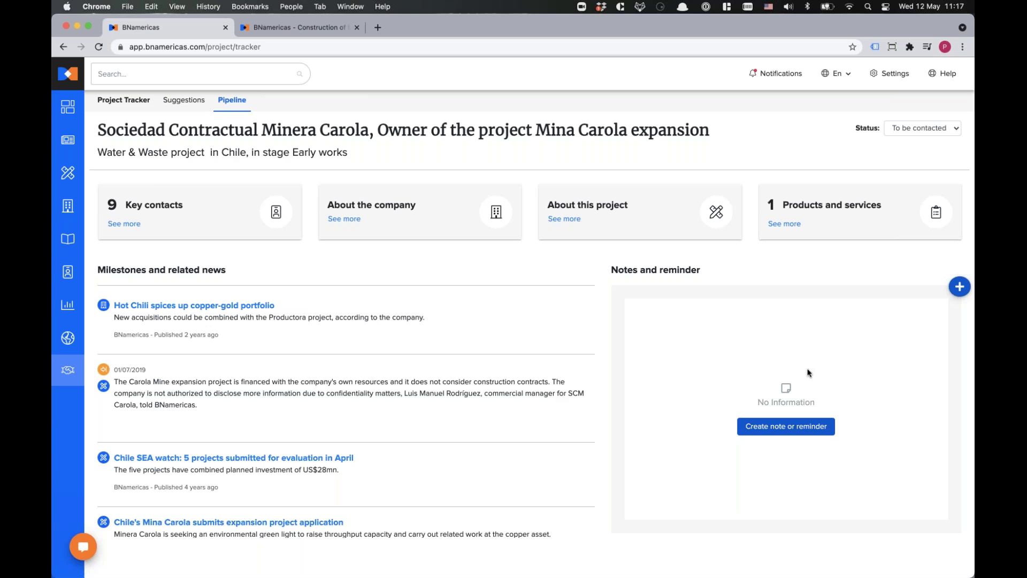
- Examine the note and reminder creation forms for this opportunity and cancel out of them
{"action": "left_click", "coordinate": [794, 426]}
{"action": "left_click", "coordinate": [695, 221]}
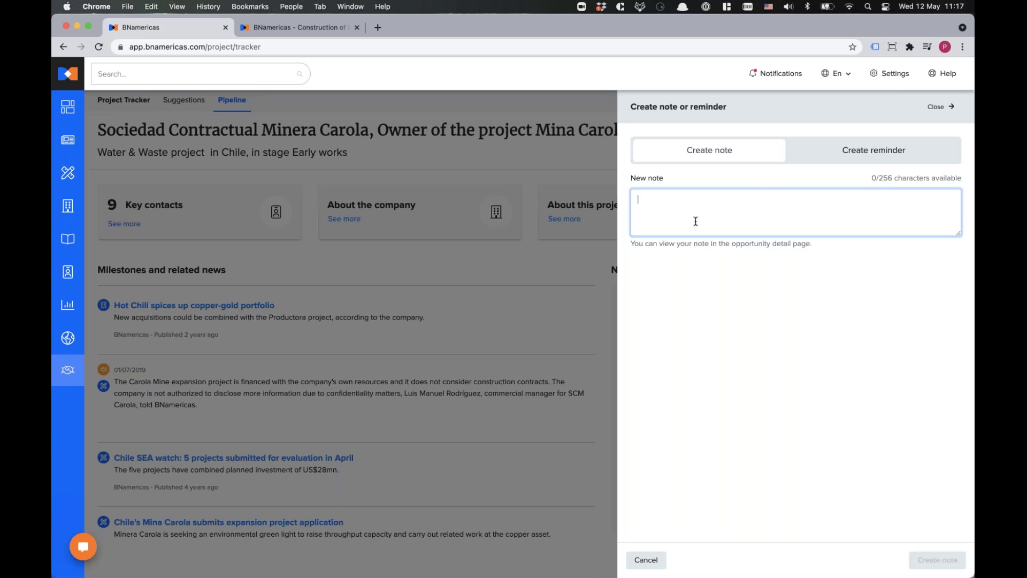
{"action": "left_click", "coordinate": [884, 152]}
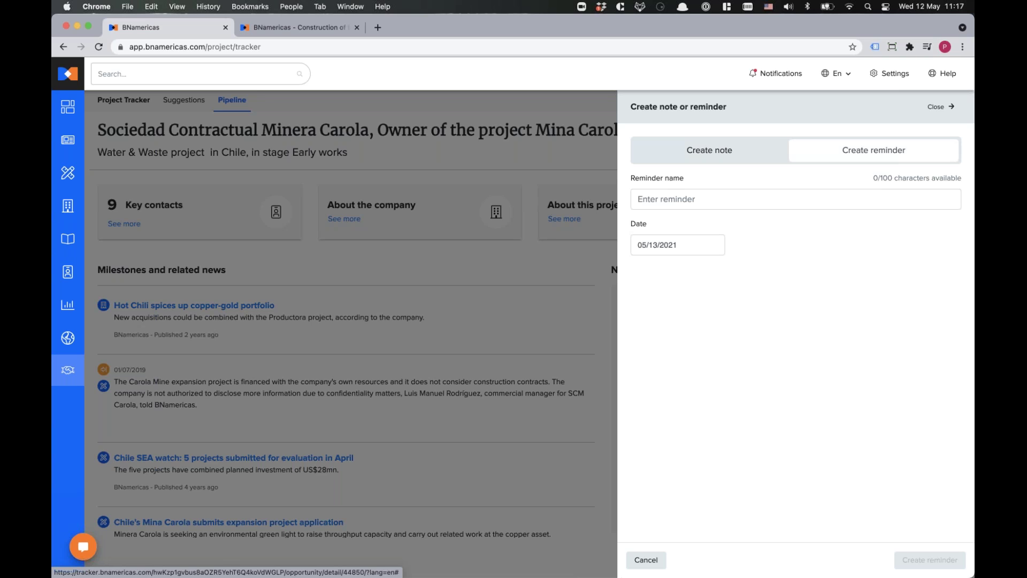
{"action": "left_click", "coordinate": [645, 560]}
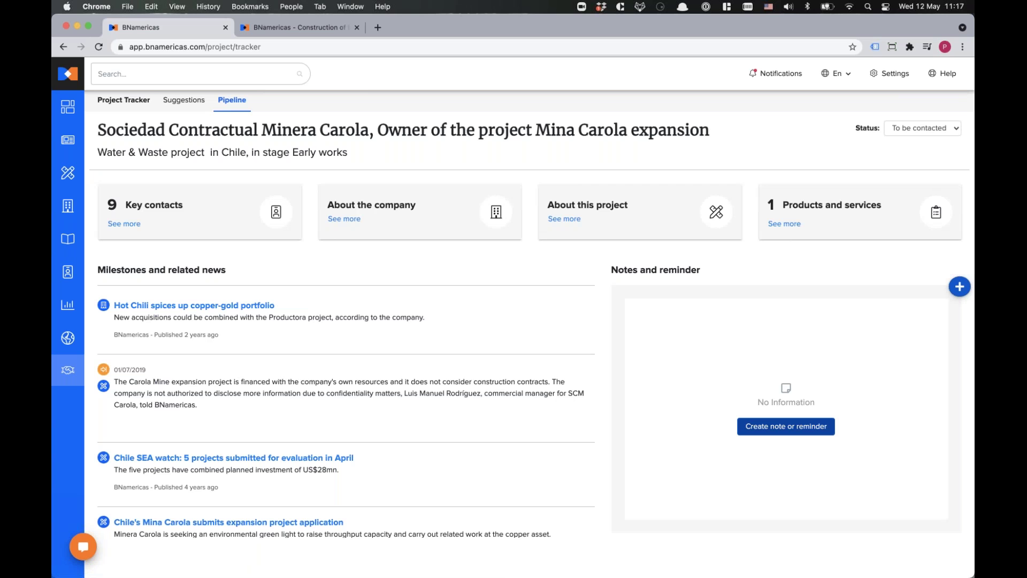
- Browse the opportunity's milestones and related news
{"action": "scroll", "coordinate": [298, 366], "scroll_direction": "down", "scroll_amount": 5}
{"action": "scroll", "coordinate": [298, 367], "scroll_direction": "up", "scroll_amount": 5}
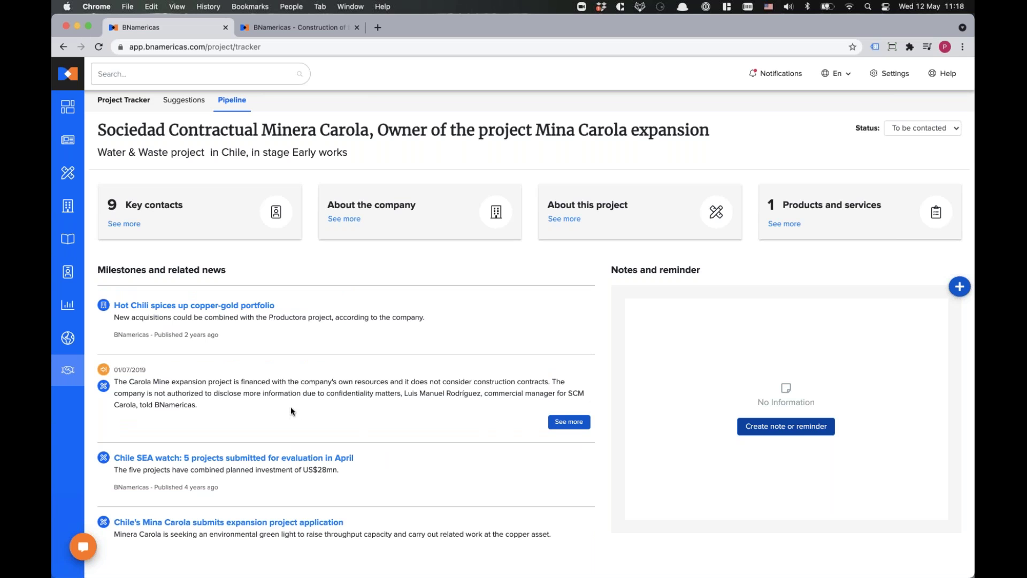
- Return to the pipeline and open the contacted Abengoa S.A. opportunity for the Los Cóndores hydro plant
{"action": "scroll", "coordinate": [290, 406], "scroll_direction": "down", "scroll_amount": 5}
{"action": "scroll", "coordinate": [291, 407], "scroll_direction": "up", "scroll_amount": 5}
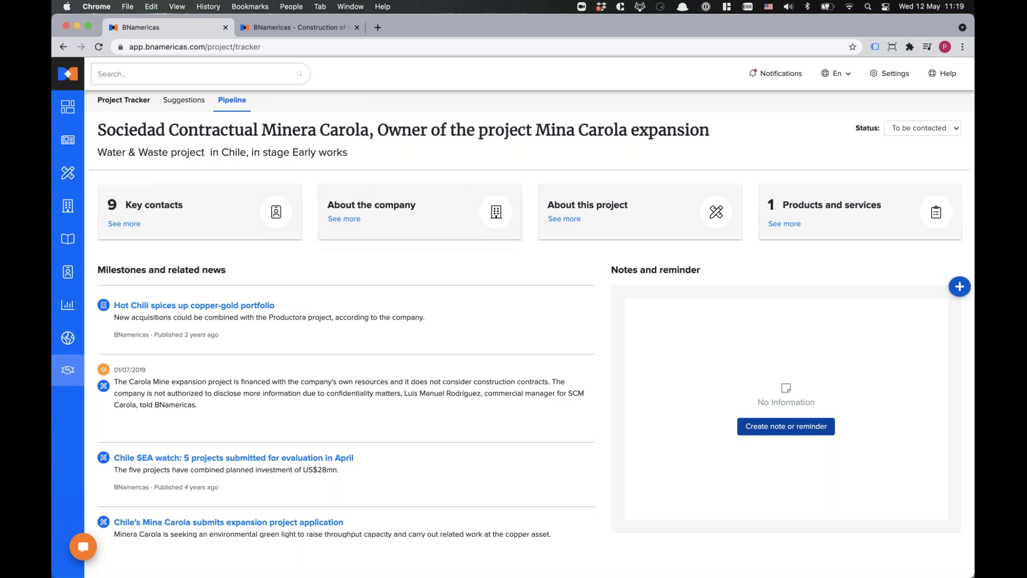
{"action": "left_click", "coordinate": [225, 104]}
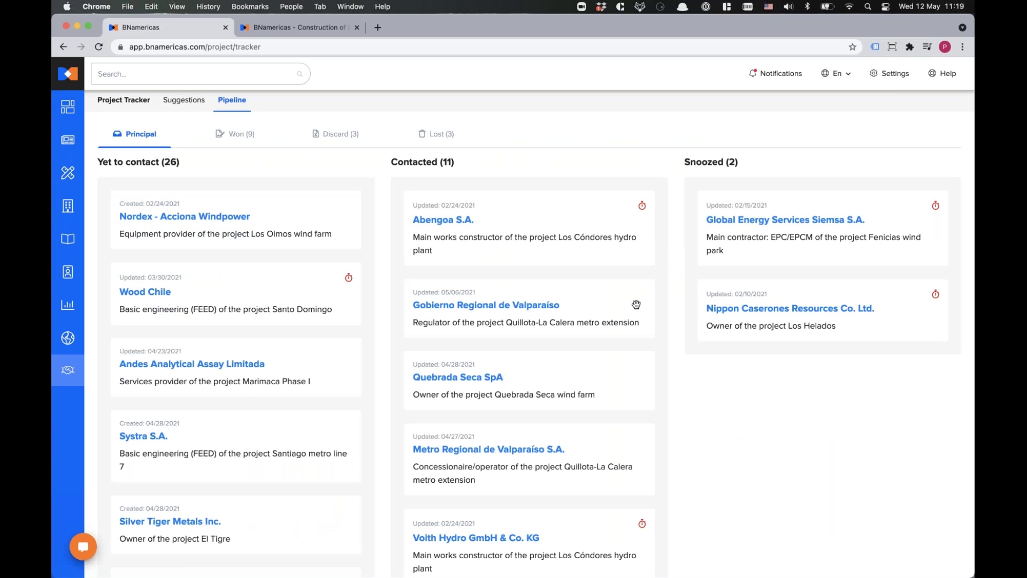
{"action": "left_click", "coordinate": [443, 220]}
{"action": "mouse_move", "coordinate": [707, 340]}
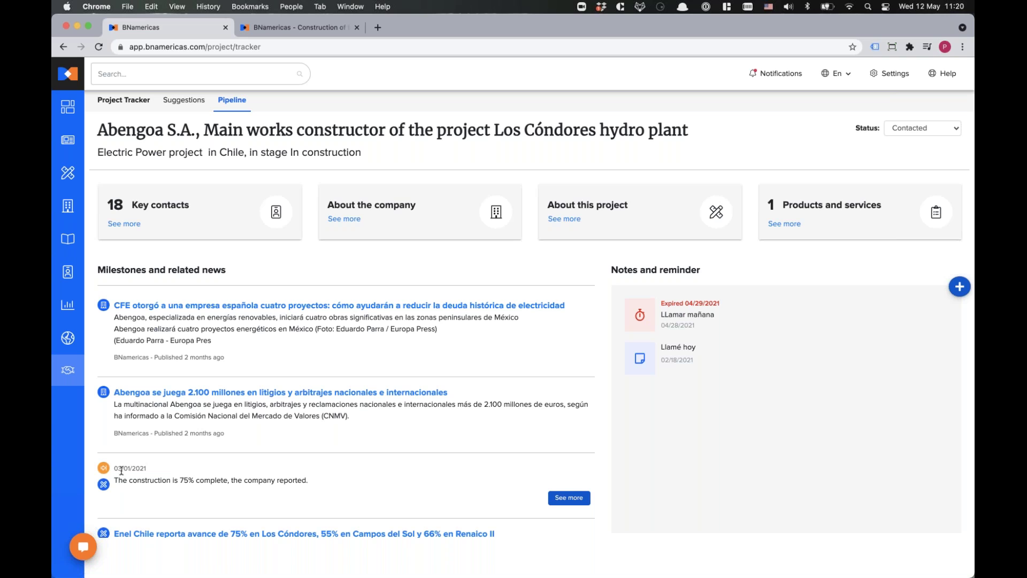
- Examine the construction progress milestone dated 03/01/2021 in the Abengoa S.A. opportunity by highlighting its text
{"action": "left_click_drag", "start_coordinate": [122, 471], "coordinate": [145, 483]}
{"action": "left_click", "coordinate": [140, 481]}
{"action": "left_click_drag", "start_coordinate": [309, 481], "coordinate": [127, 472]}
{"action": "left_click", "coordinate": [191, 478]}
{"action": "left_click_drag", "start_coordinate": [314, 483], "coordinate": [156, 480]}
{"action": "left_click", "coordinate": [171, 476]}
- Go back to the pipeline overview and bring up the list of suggested projects
{"action": "left_click", "coordinate": [233, 101]}
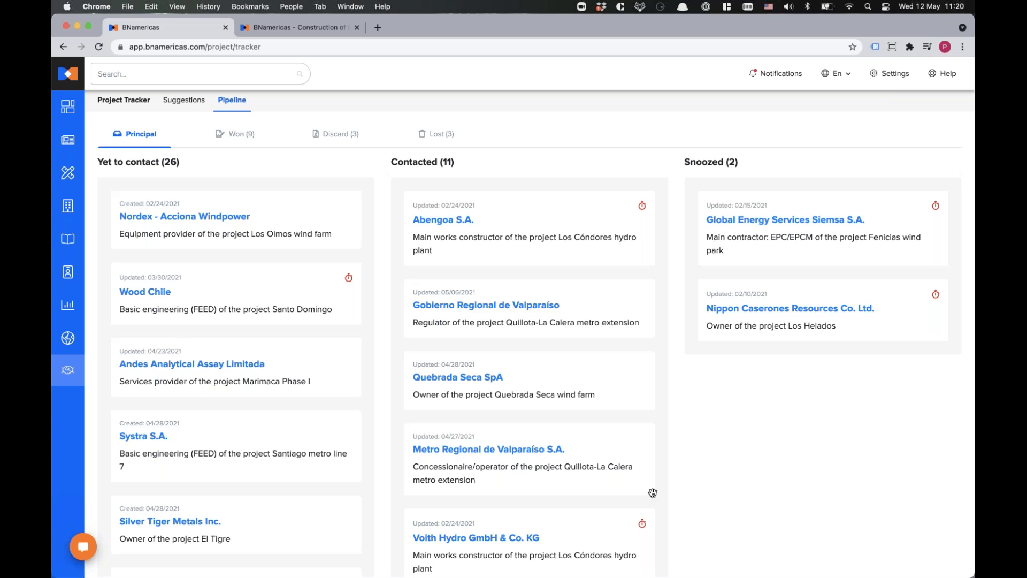
{"action": "left_click", "coordinate": [185, 102]}
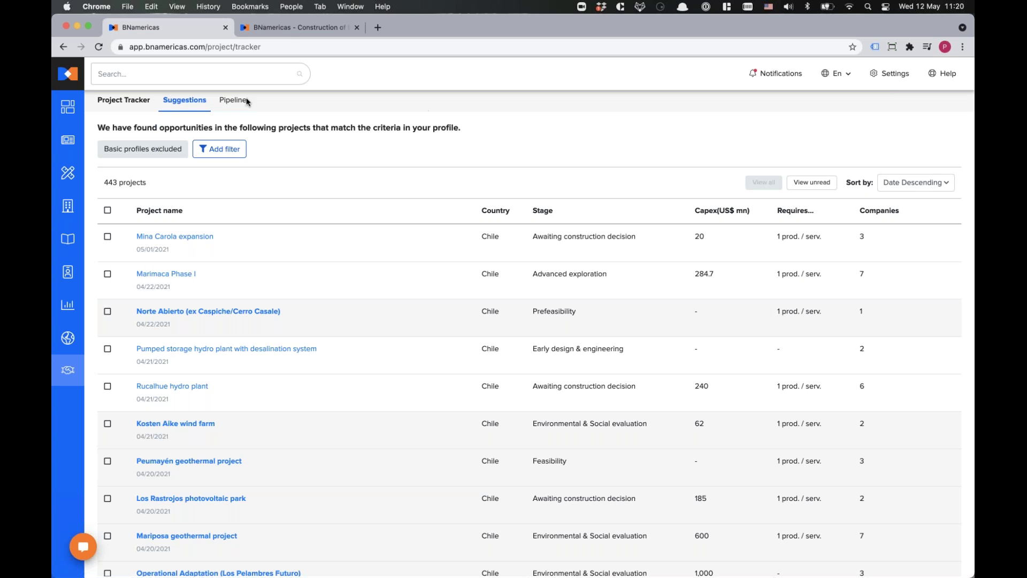
- Review the milestones, stages and related companies with their create-opportunity options on the Arch Bridge over the Monday River project page
{"action": "left_click", "coordinate": [292, 27]}
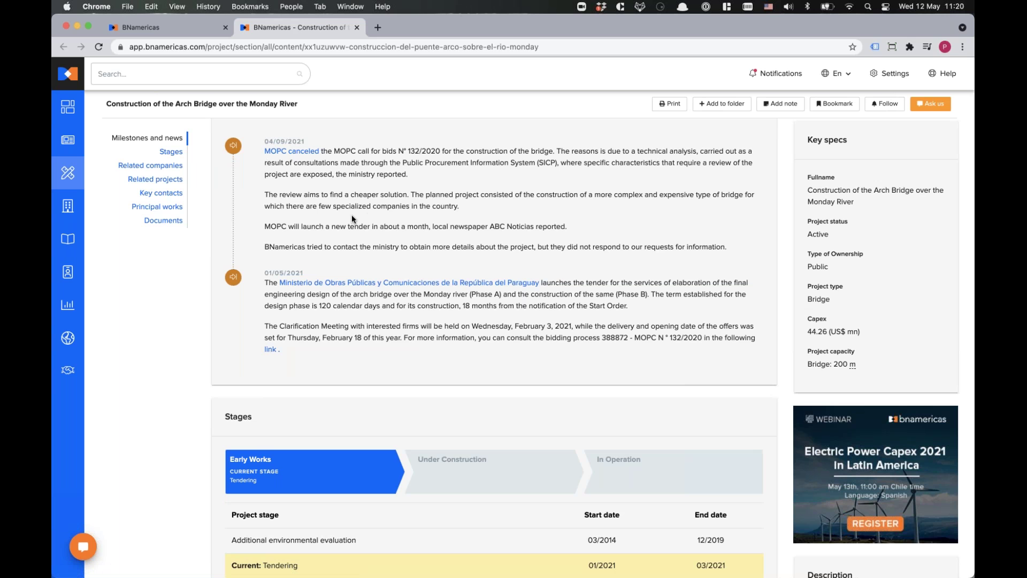
{"action": "scroll", "coordinate": [368, 213], "scroll_direction": "up", "scroll_amount": 10}
{"action": "scroll", "coordinate": [396, 287], "scroll_direction": "down", "scroll_amount": 15}
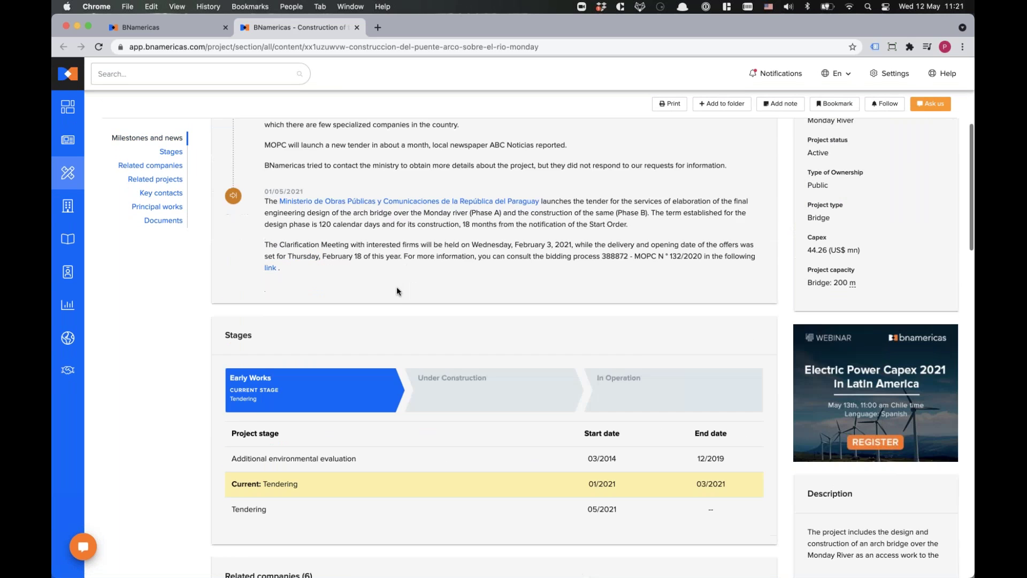
{"action": "scroll", "coordinate": [396, 287], "scroll_direction": "down", "scroll_amount": 5}
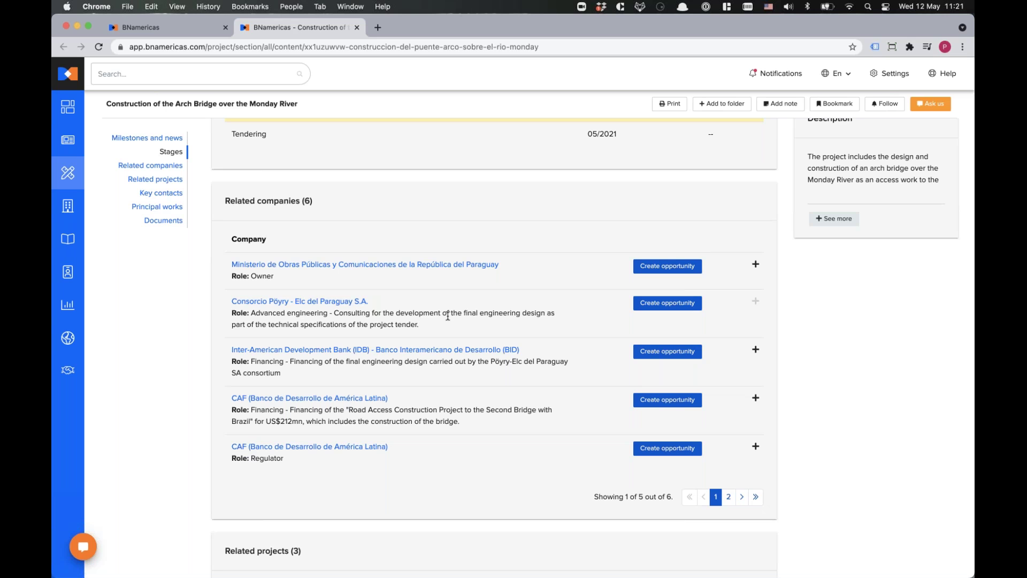
{"action": "scroll", "coordinate": [447, 316], "scroll_direction": "up", "scroll_amount": 10}
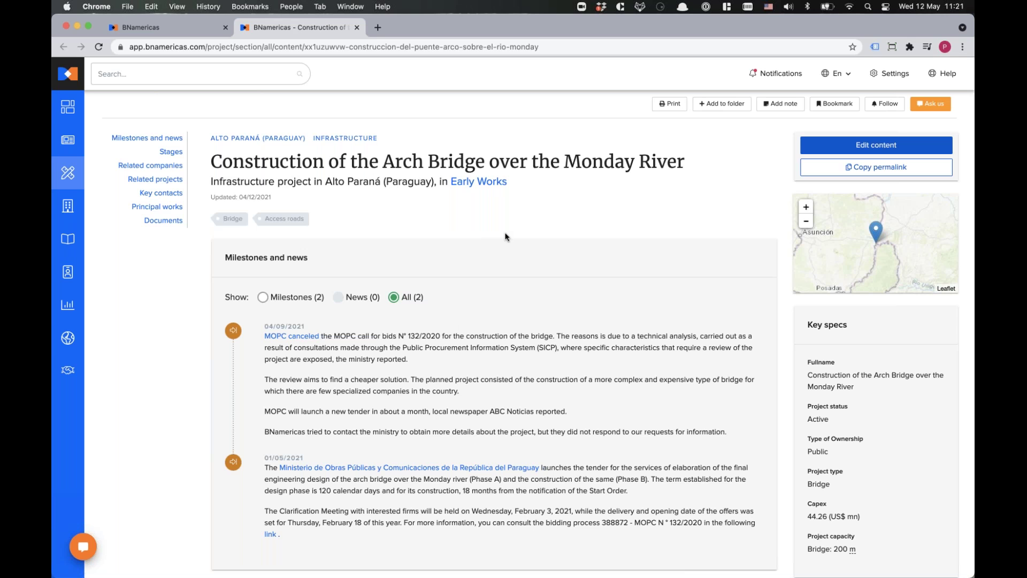
{"action": "scroll", "coordinate": [505, 236], "scroll_direction": "down", "scroll_amount": 10}
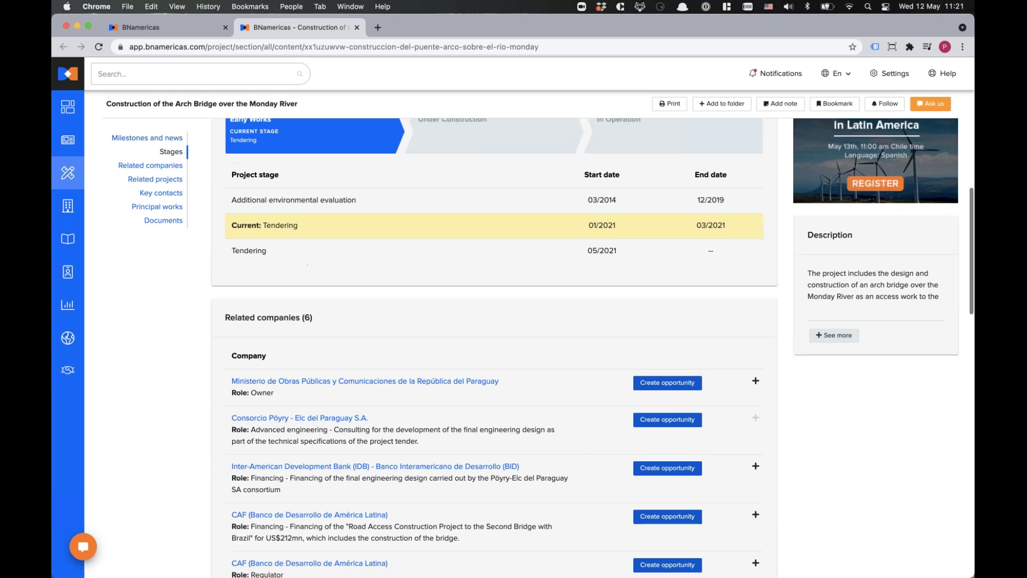
{"action": "scroll", "coordinate": [502, 257], "scroll_direction": "down", "scroll_amount": 3}
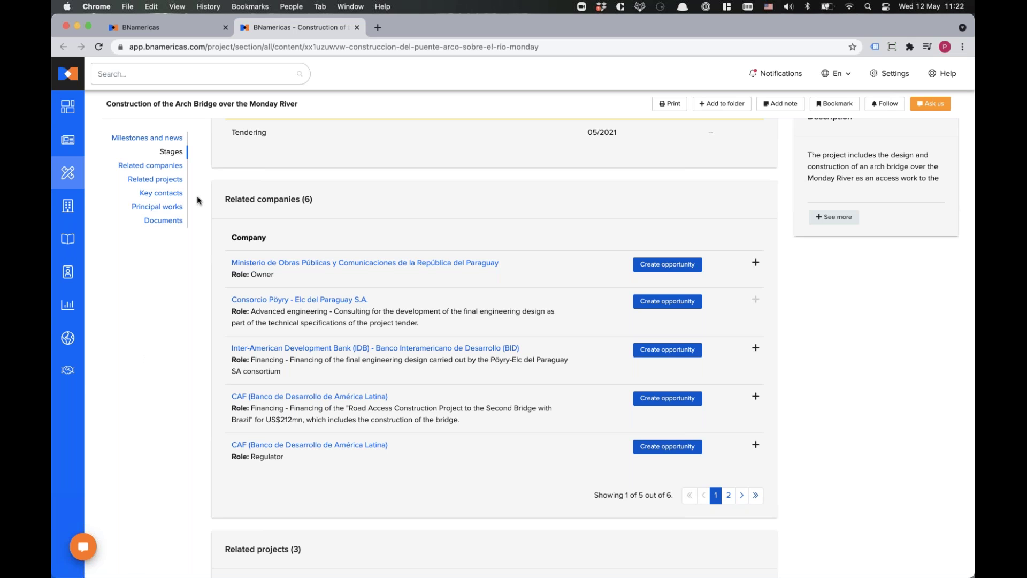
- Return to the Project Tracker from the bridge project page and open the pipeline
{"action": "left_click", "coordinate": [175, 27]}
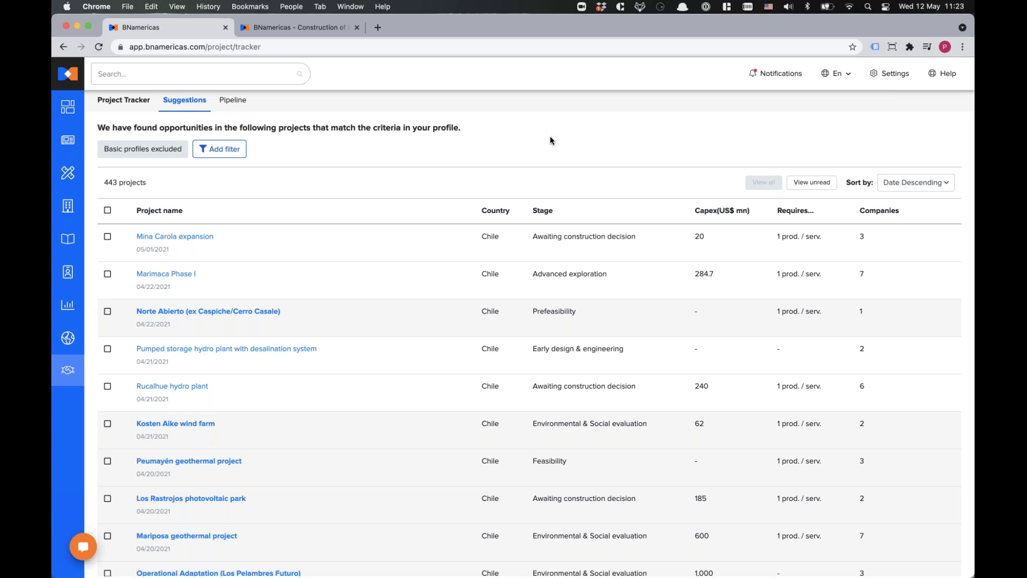
{"action": "left_click", "coordinate": [232, 100]}
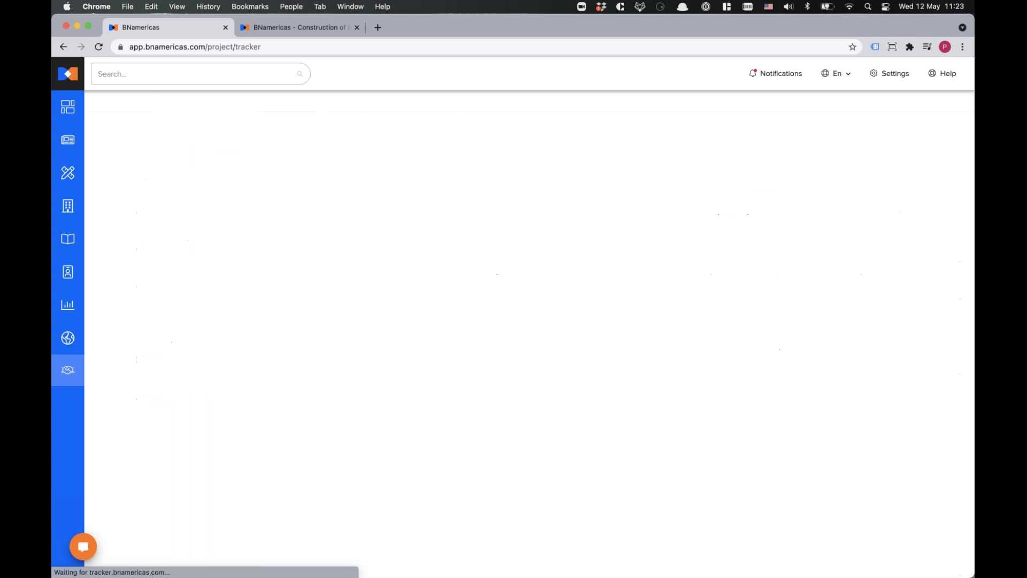